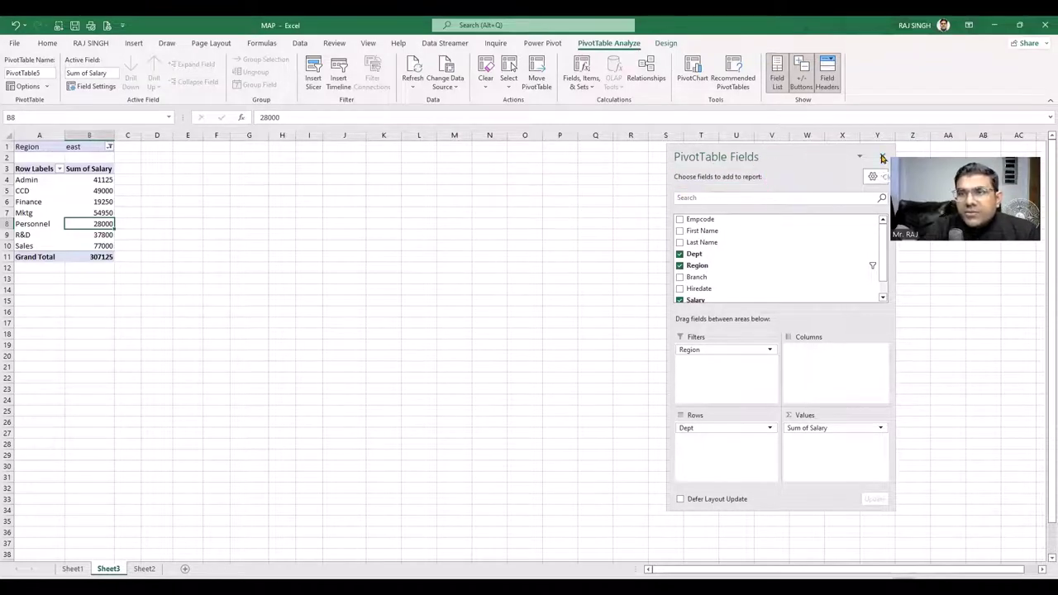
# - Hide and re-show the PivotTable Fields pane, then select the Finance salary total in B6
pyautogui.click(883, 158)
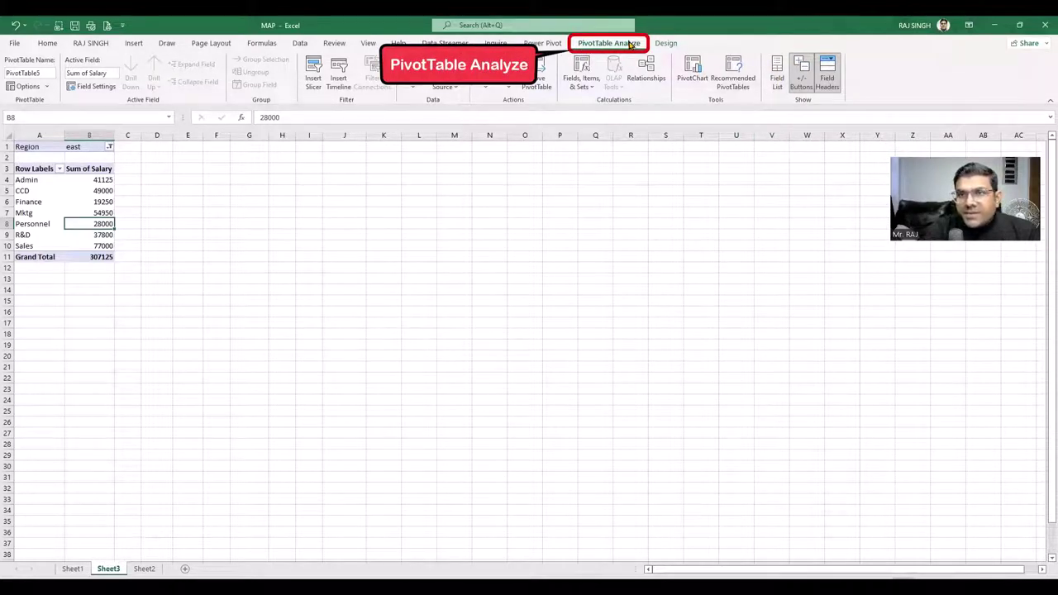
pyautogui.click(778, 68)
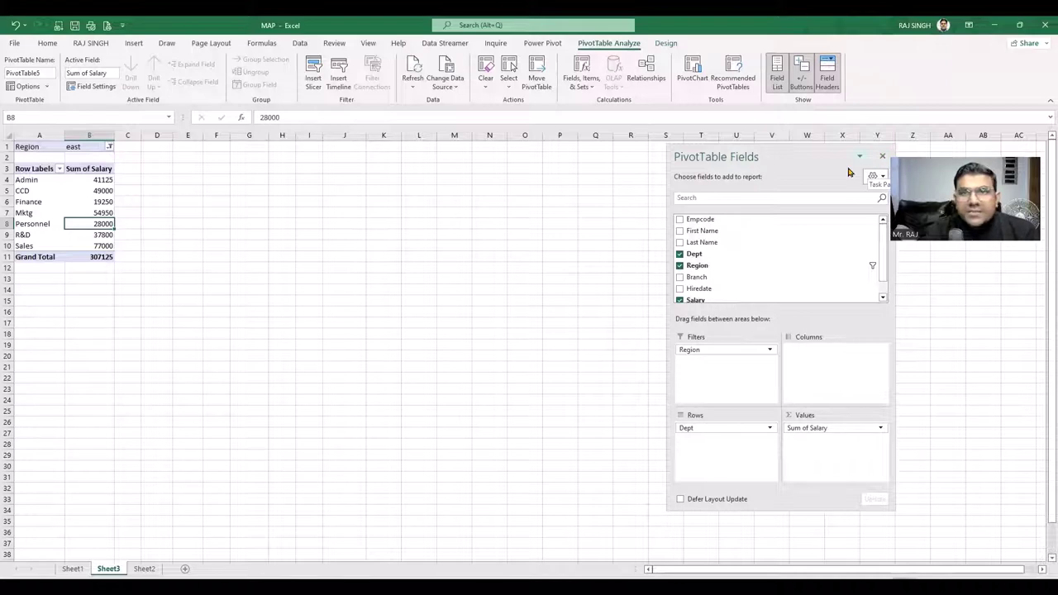
pyautogui.click(103, 202)
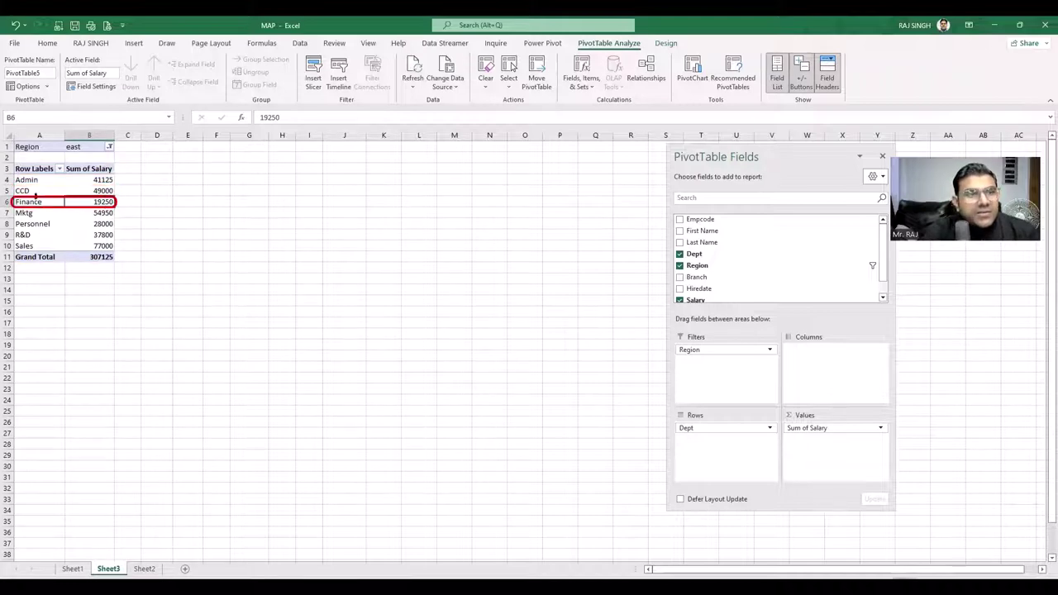
# - Set the Region filter to (All), confirm it again, then select the CCD total in B5
pyautogui.click(109, 147)
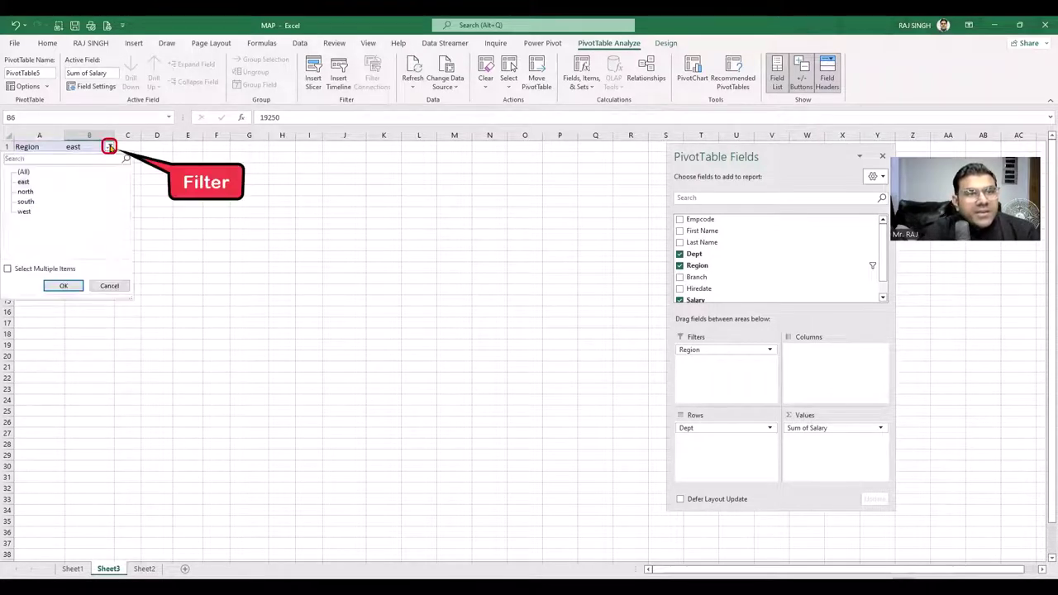
pyautogui.click(24, 173)
pyautogui.click(63, 285)
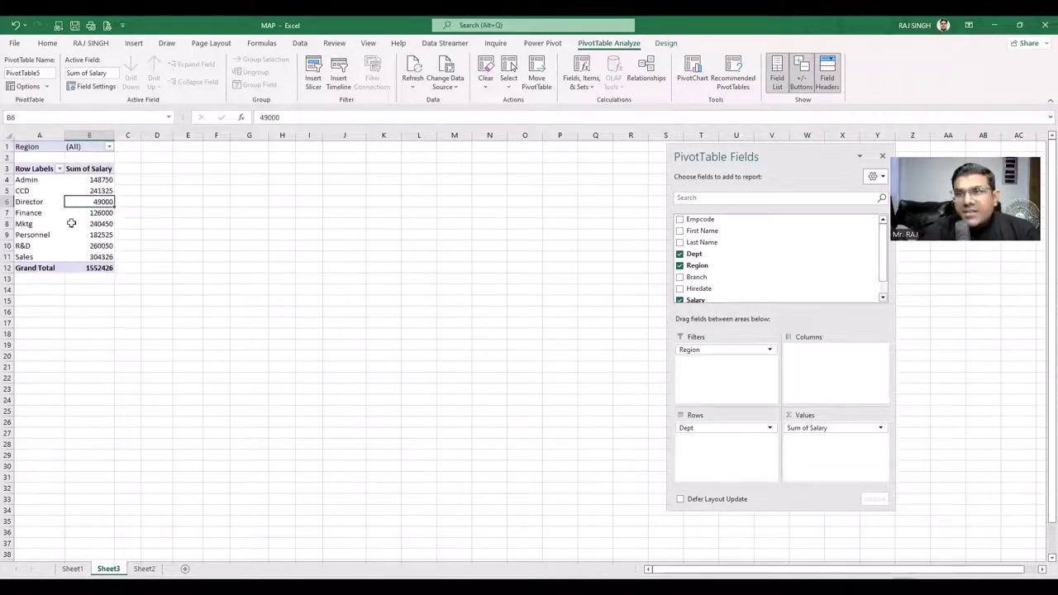
pyautogui.click(109, 146)
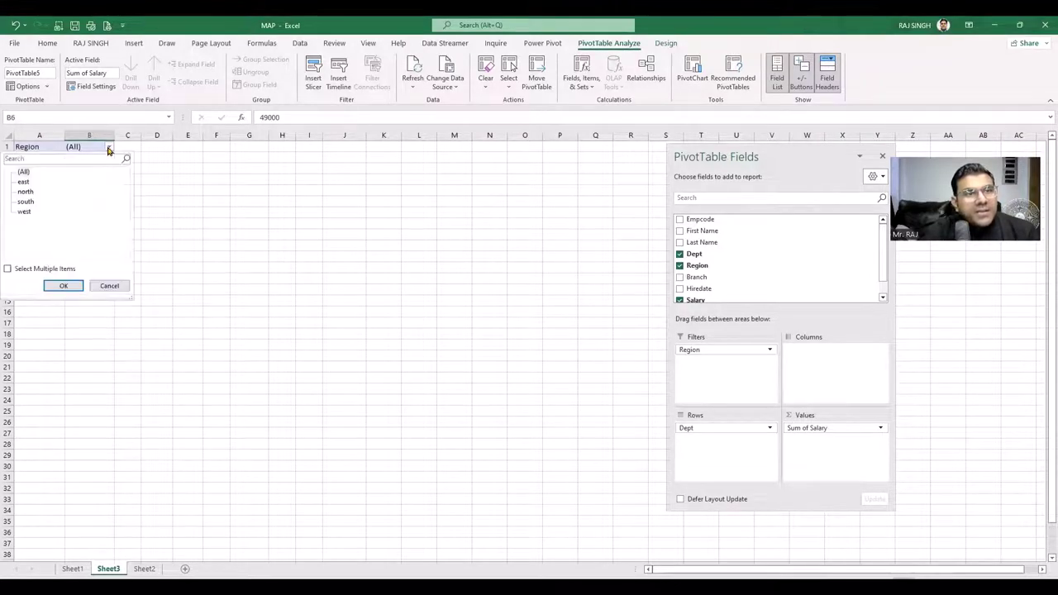
pyautogui.click(63, 285)
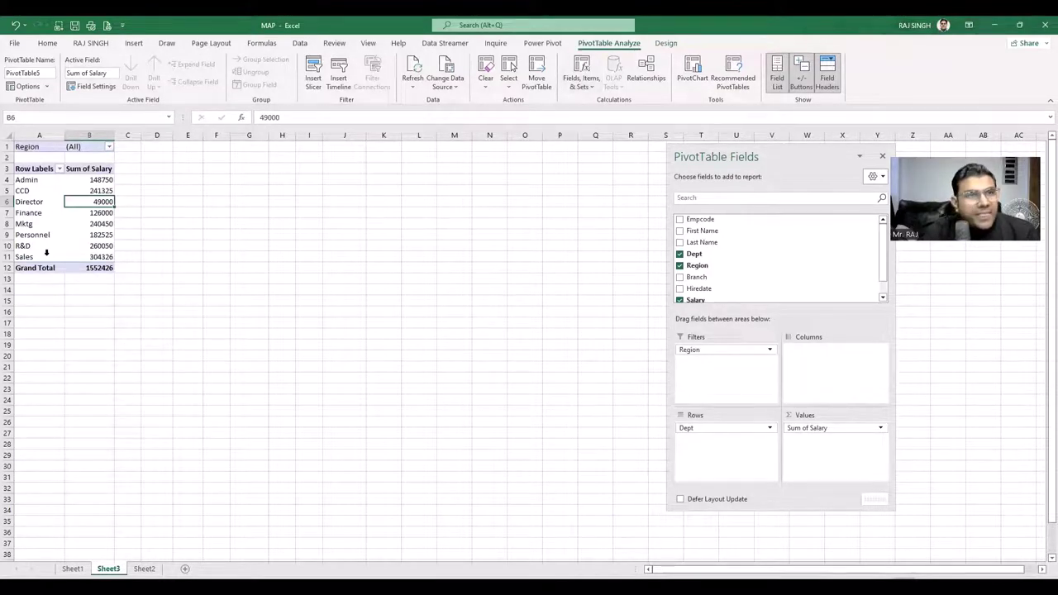
pyautogui.click(88, 192)
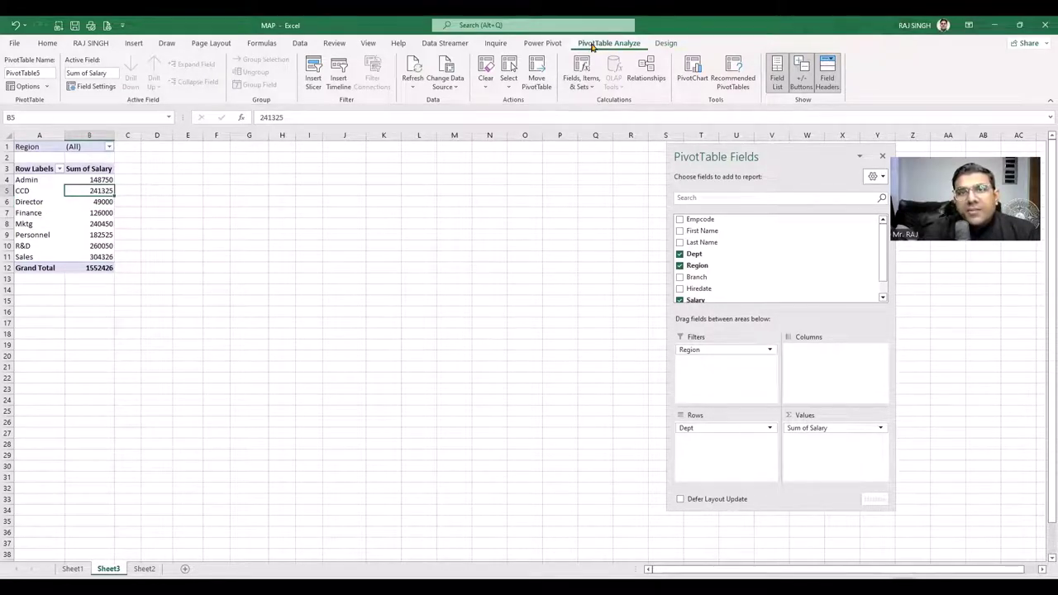
# - Bring up the PivotTable Design options after briefly returning to PivotTable Analyze
pyautogui.click(667, 44)
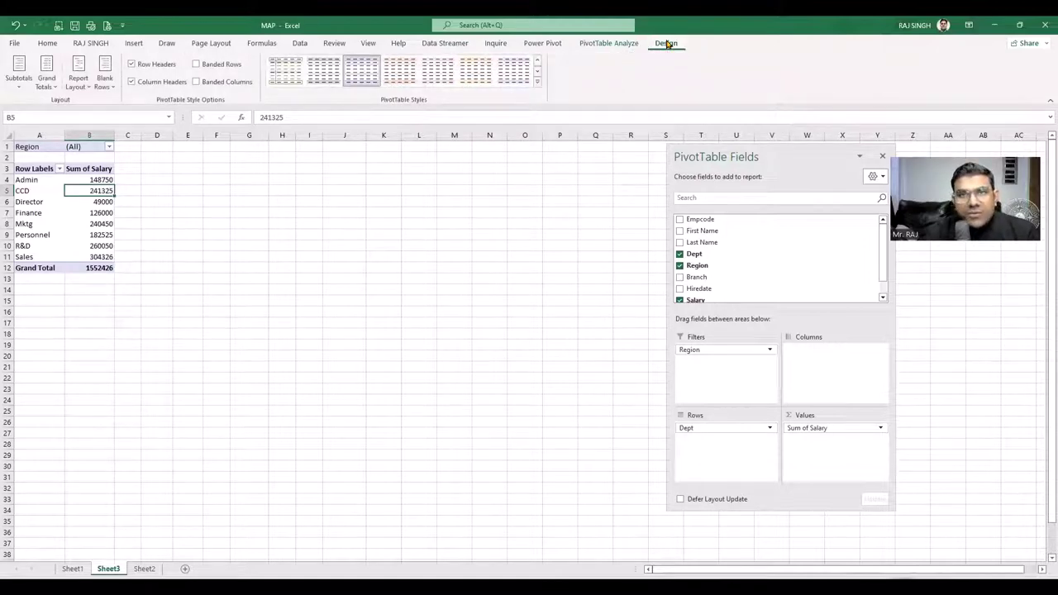
pyautogui.click(609, 44)
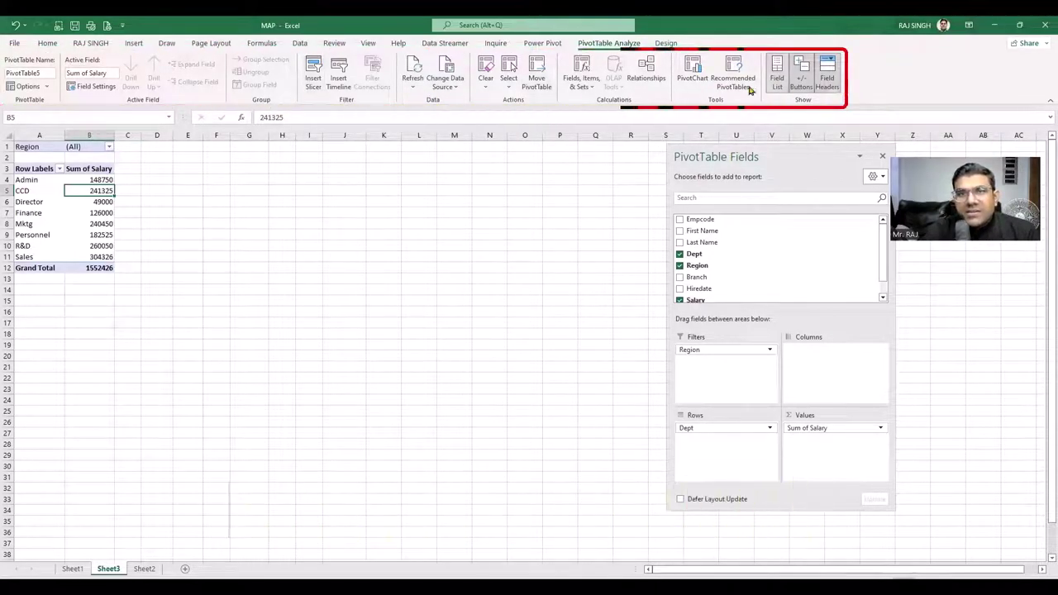
pyautogui.click(667, 43)
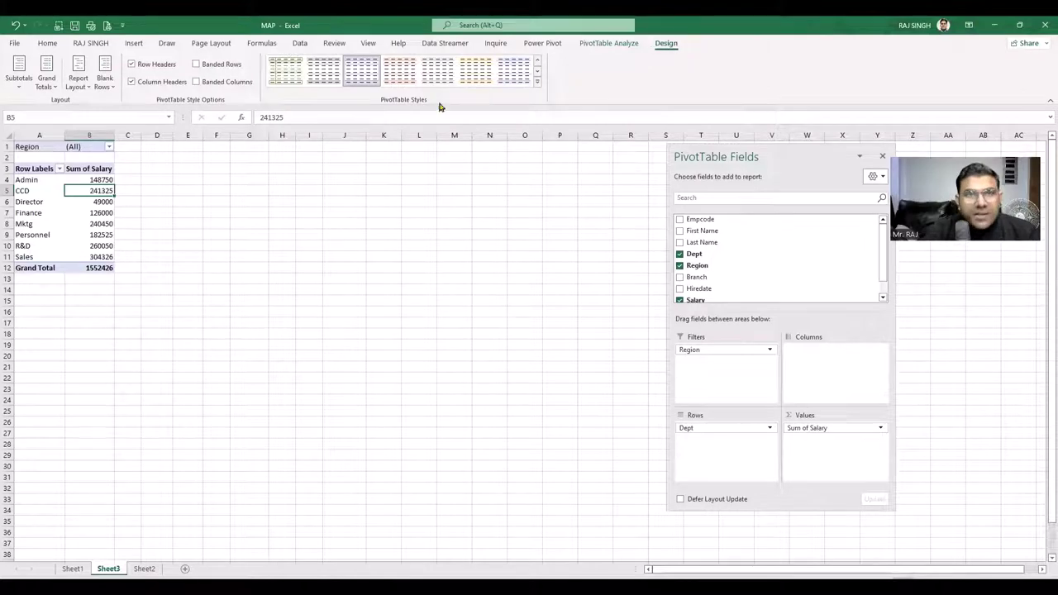
# - Apply a green PivotTable style with black header and Grand Total rows, then close the gallery
pyautogui.click(538, 85)
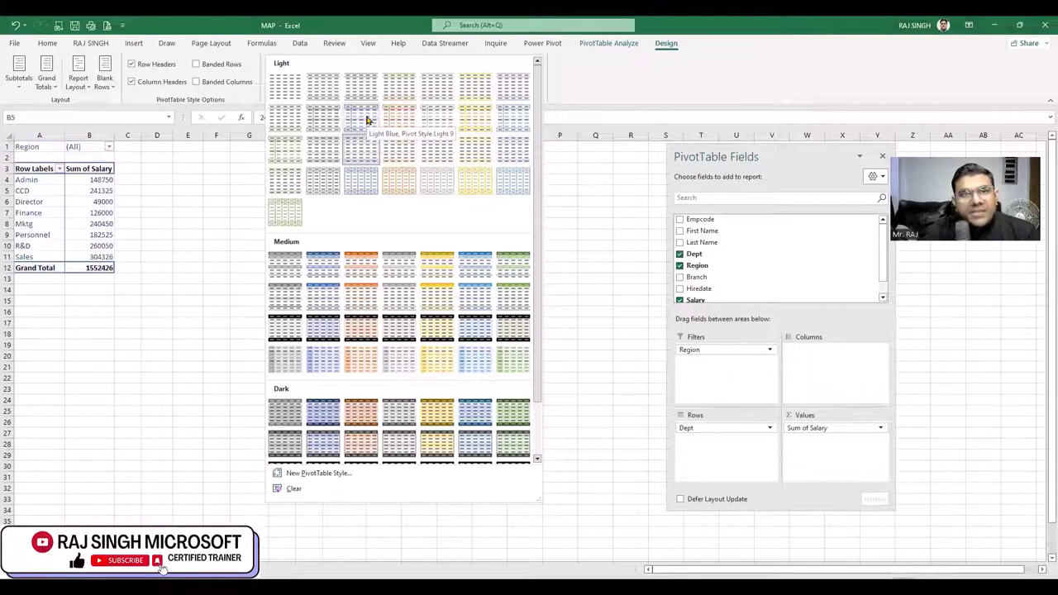
pyautogui.click(367, 121)
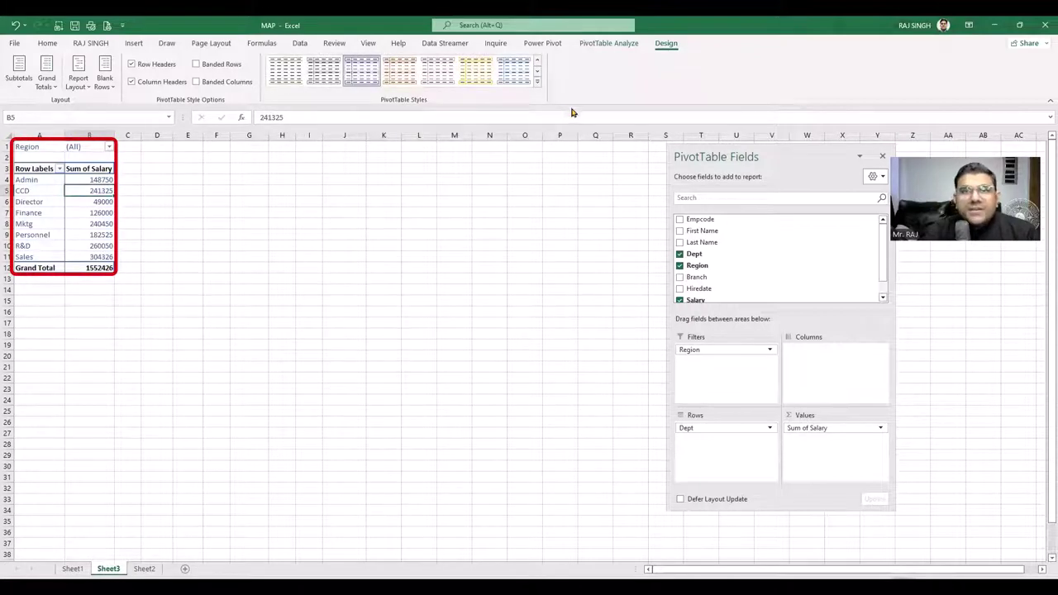
pyautogui.click(537, 83)
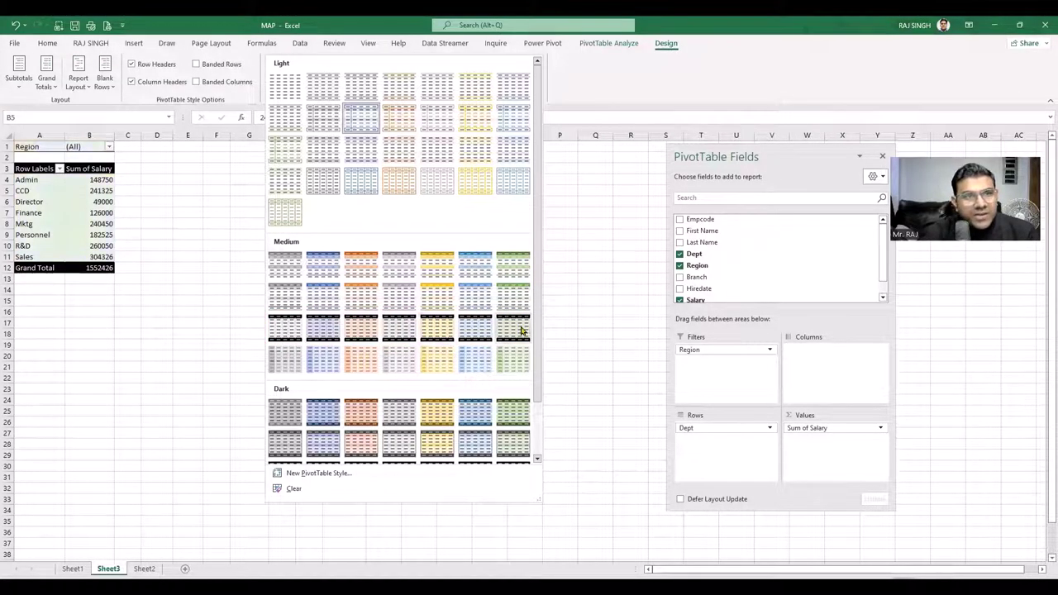
pyautogui.press('Escape')
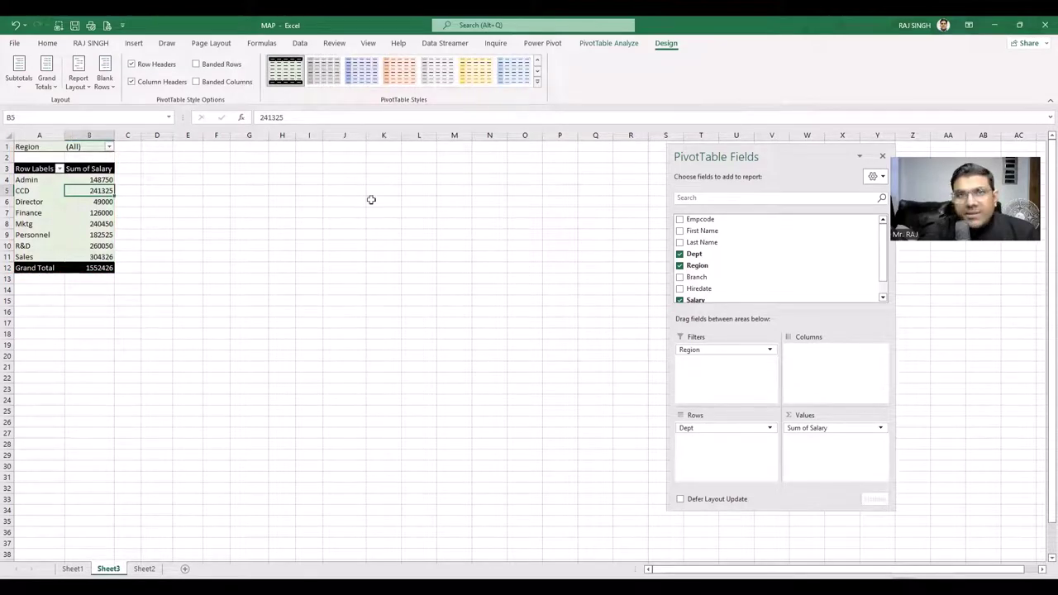
# - Apply the blue dark-header Medium PivotTable style, giving light blue department rows
pyautogui.click(538, 86)
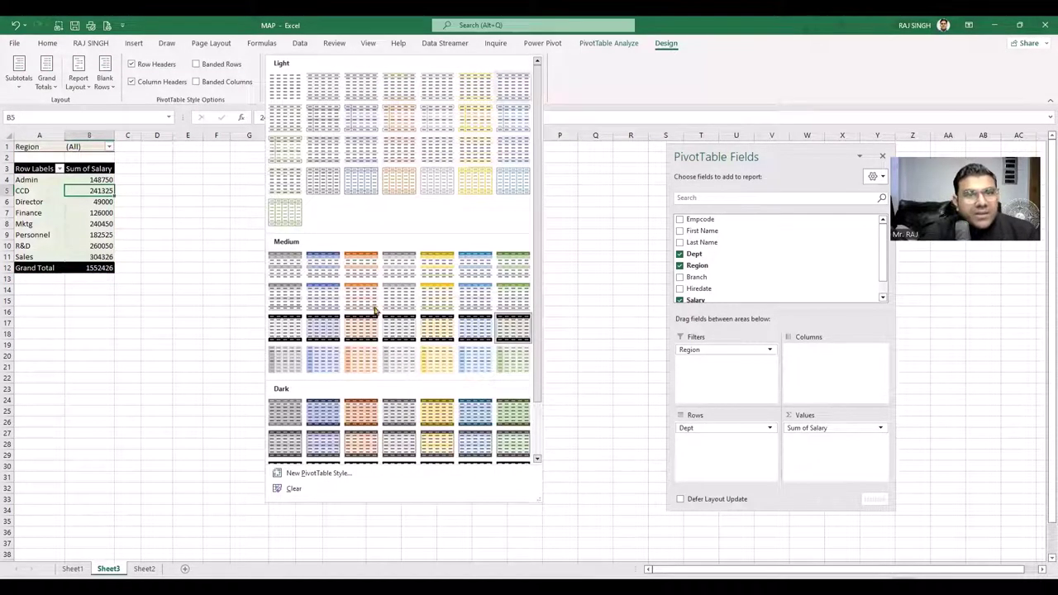
pyautogui.scroll(-2, 535, 285)
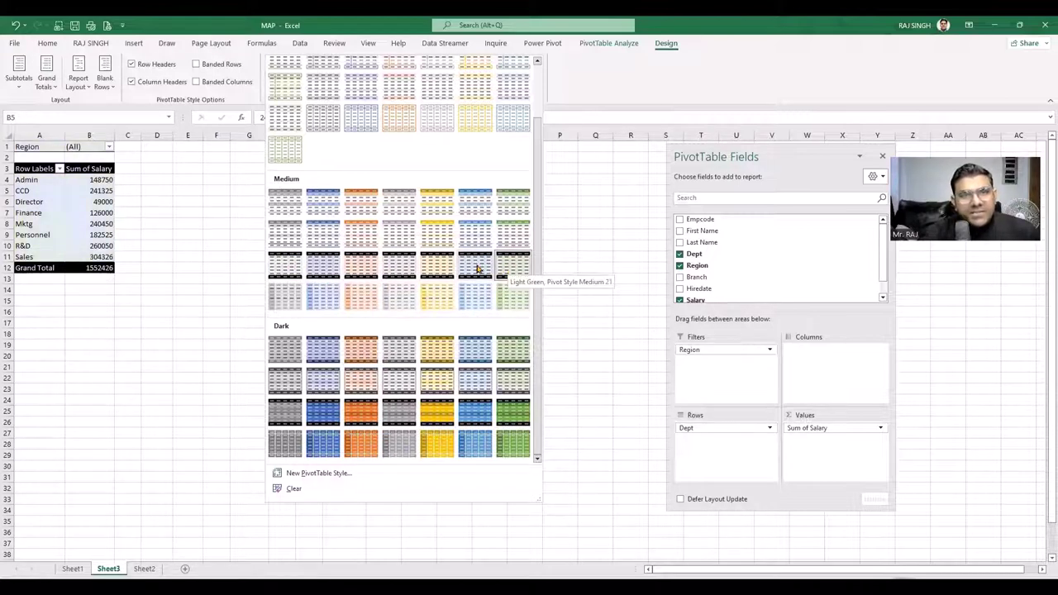
pyautogui.click(476, 265)
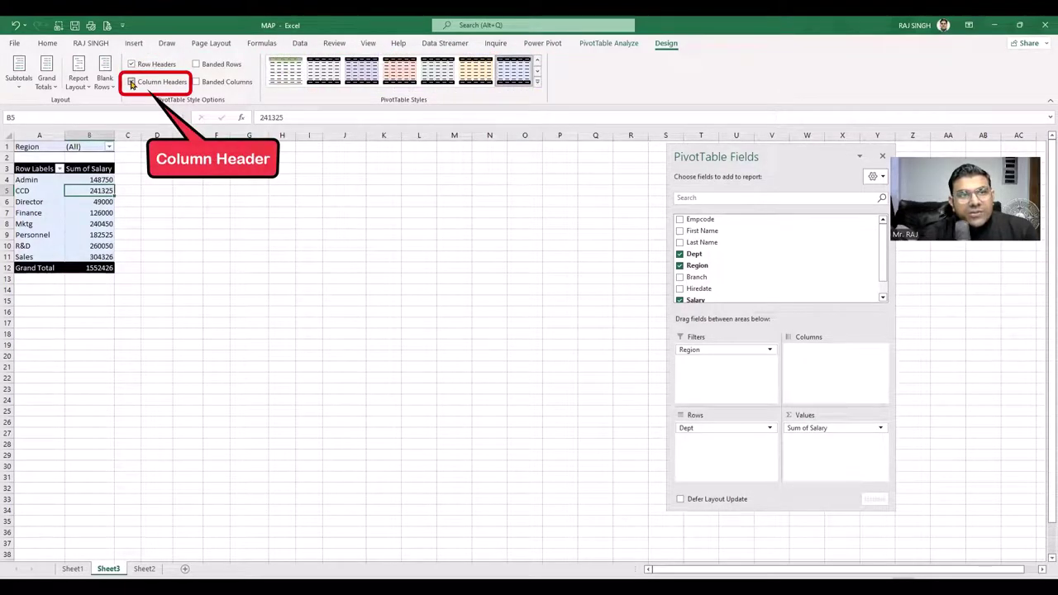
# - Keep Column Headers on after toggling it, and turn on Banded Rows and Banded Columns
pyautogui.click(131, 82)
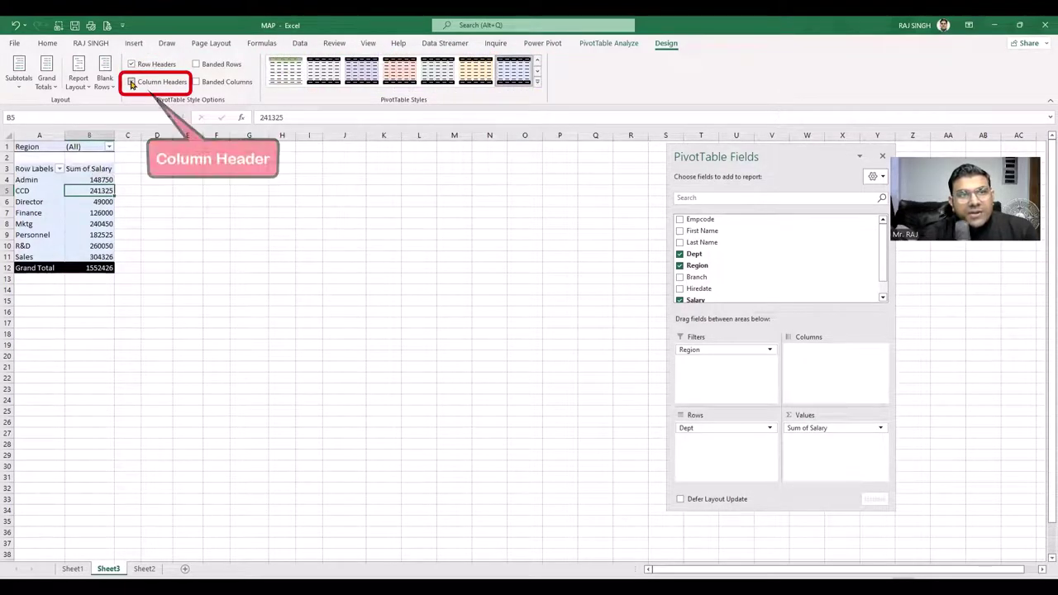
pyautogui.click(132, 82)
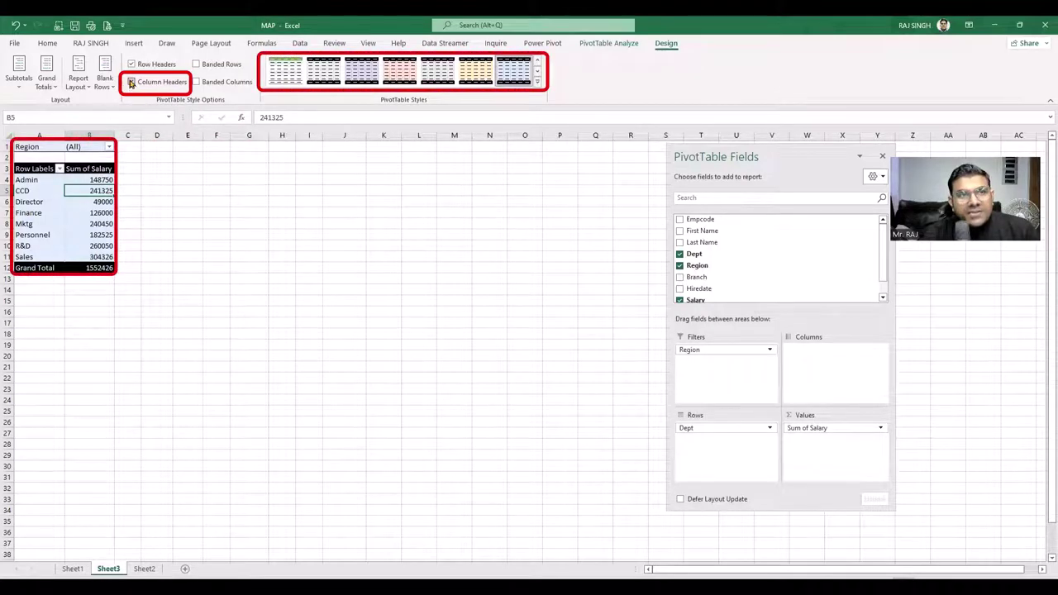
pyautogui.click(131, 82)
pyautogui.click(131, 83)
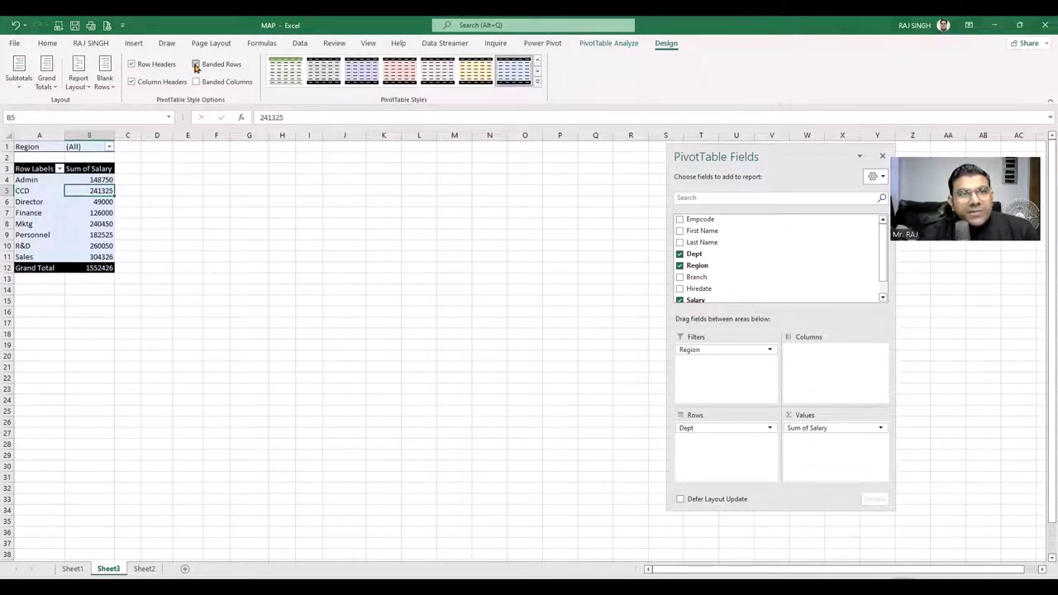
pyautogui.click(196, 66)
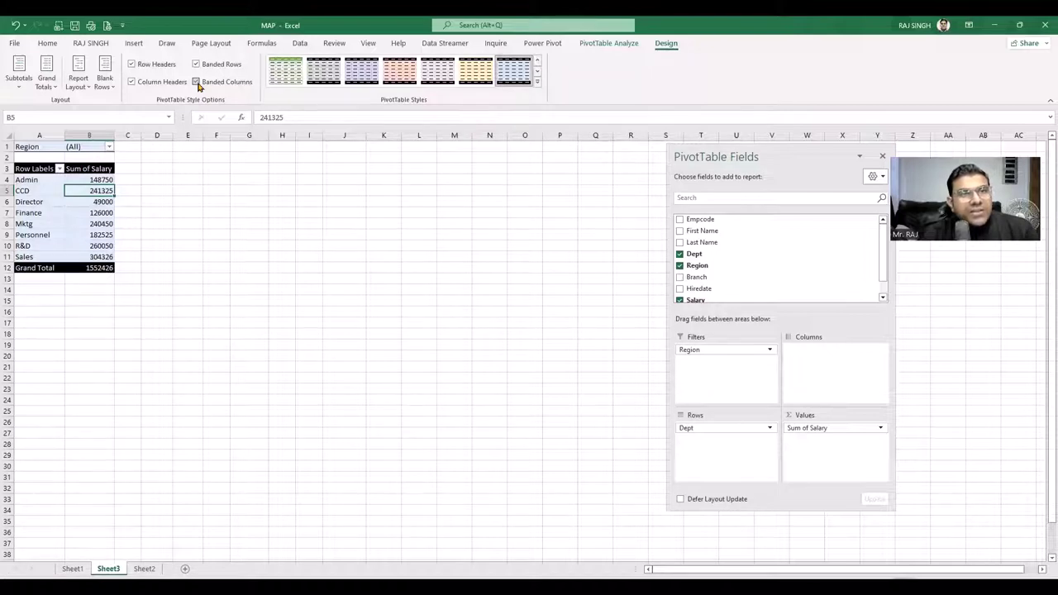
pyautogui.click(197, 82)
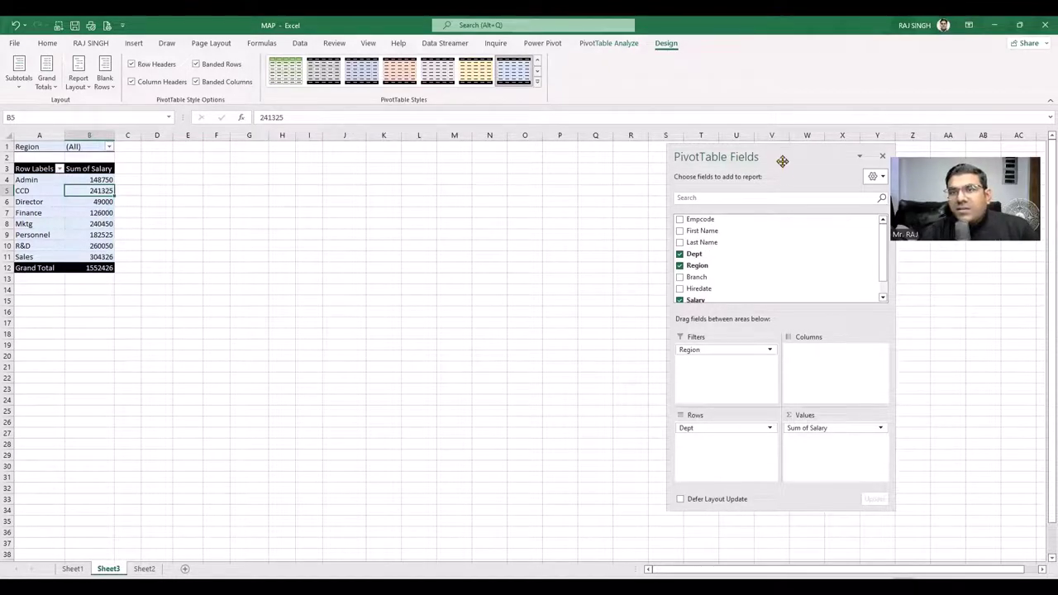
# - Nudge and enlarge the PivotTable Fields pane, then bring up its layout choices
pyautogui.moveTo(785, 156); pyautogui.dragTo(775, 155)
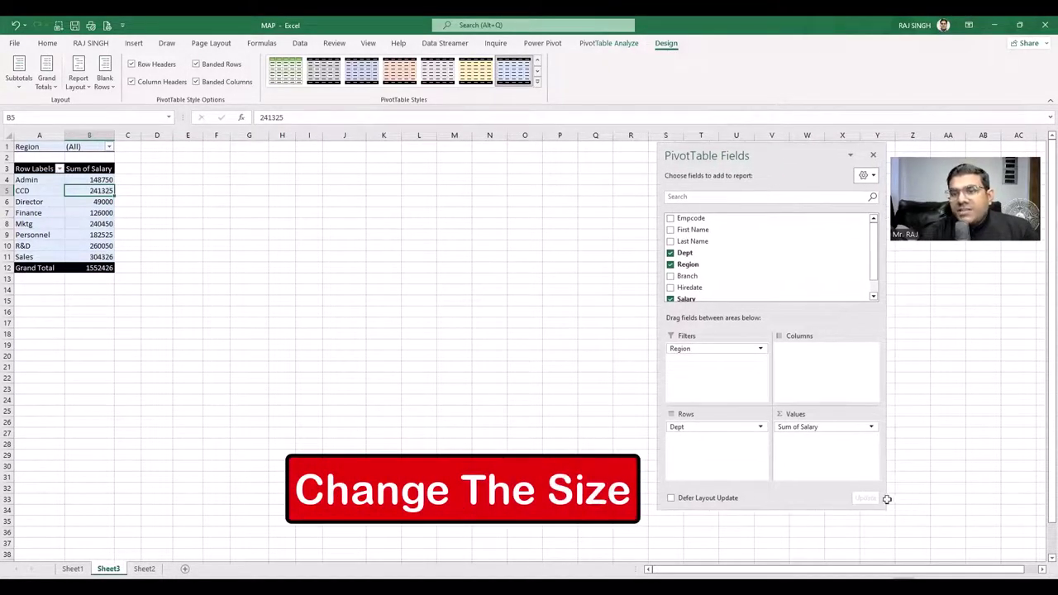
pyautogui.moveTo(883, 509); pyautogui.dragTo(894, 530)
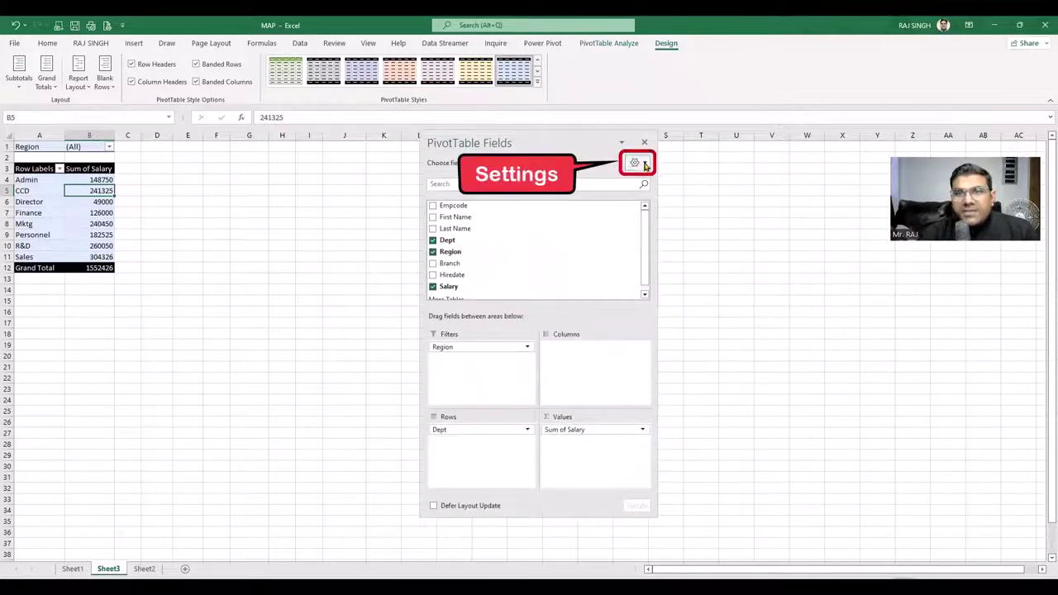
pyautogui.click(644, 163)
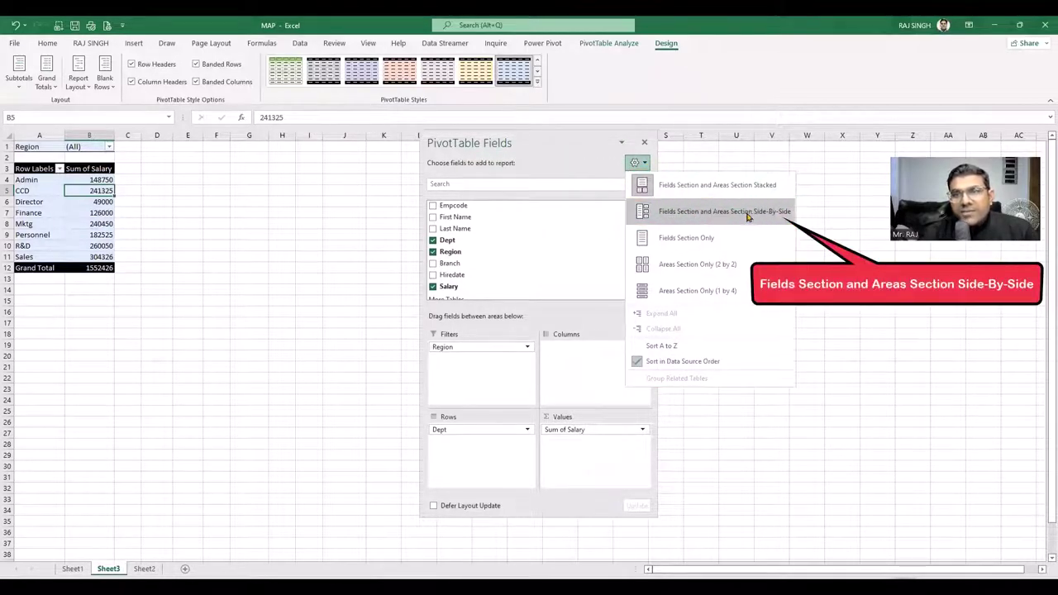
# - Try the Side-By-Side field list layout, then switch to Fields Section Only
pyautogui.click(748, 213)
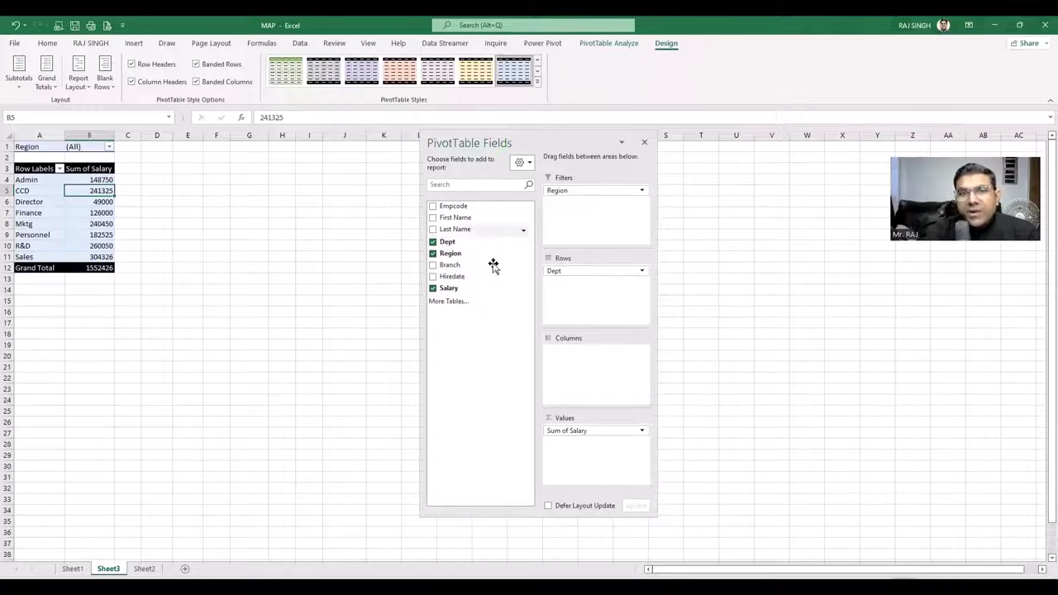
pyautogui.click(521, 162)
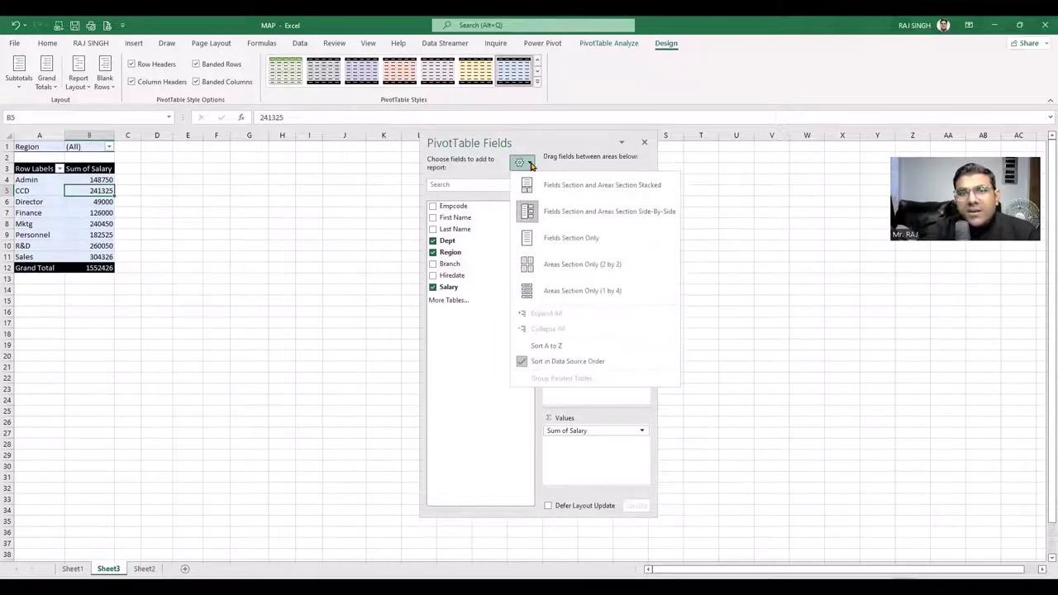
pyautogui.click(567, 240)
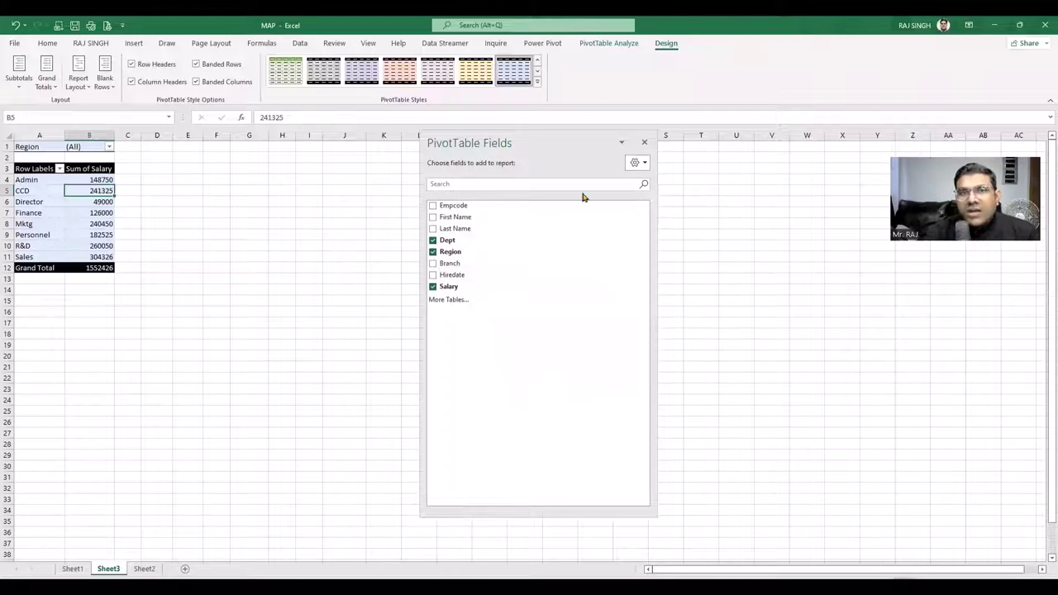
pyautogui.click(645, 164)
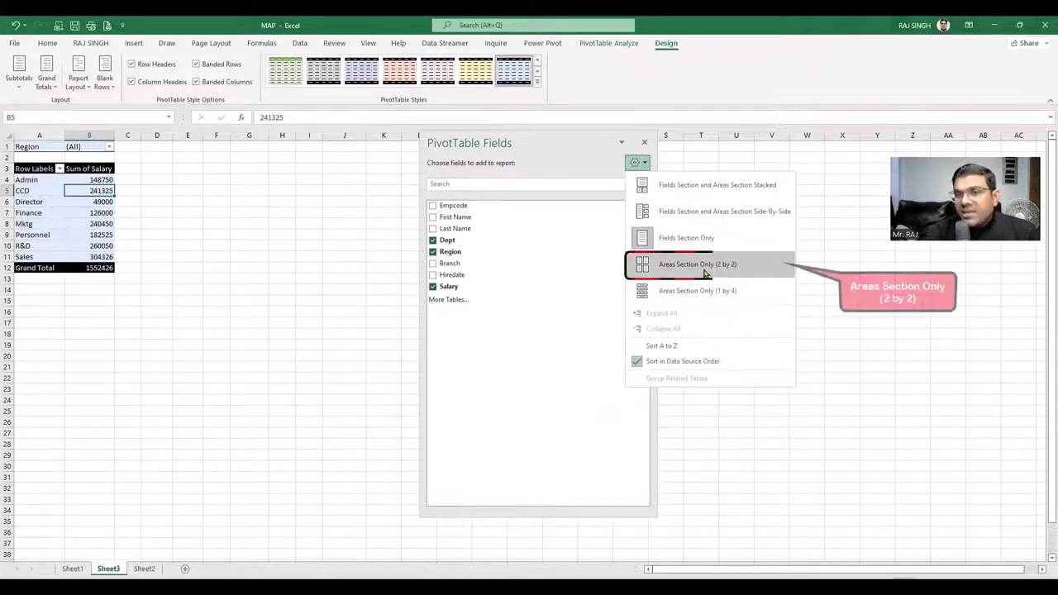
# - Set Areas Section Only (2 by 2), try (1 by 4), then return to (2 by 2)
pyautogui.click(678, 267)
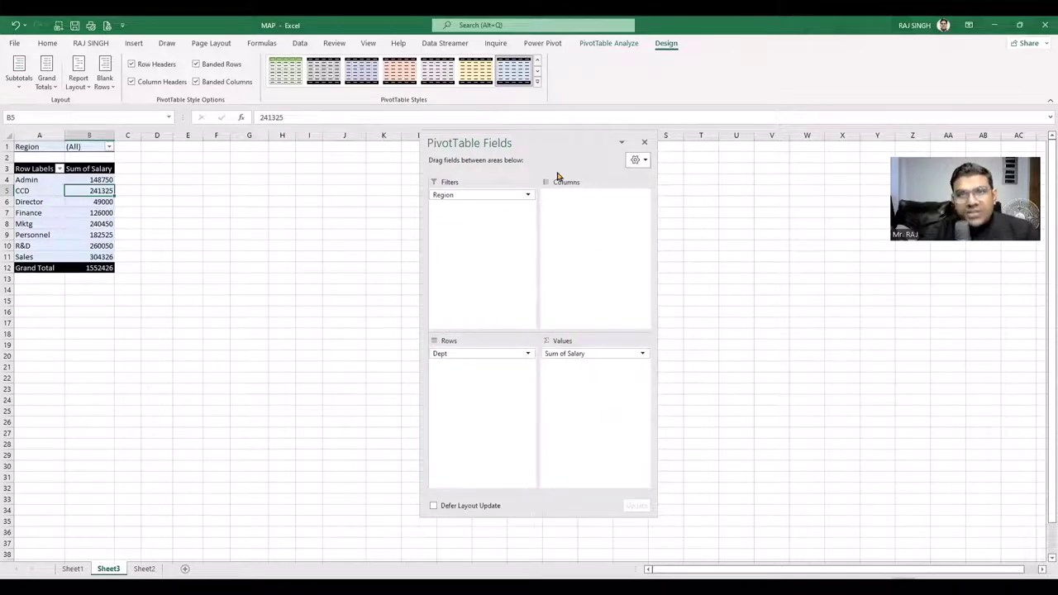
pyautogui.click(640, 163)
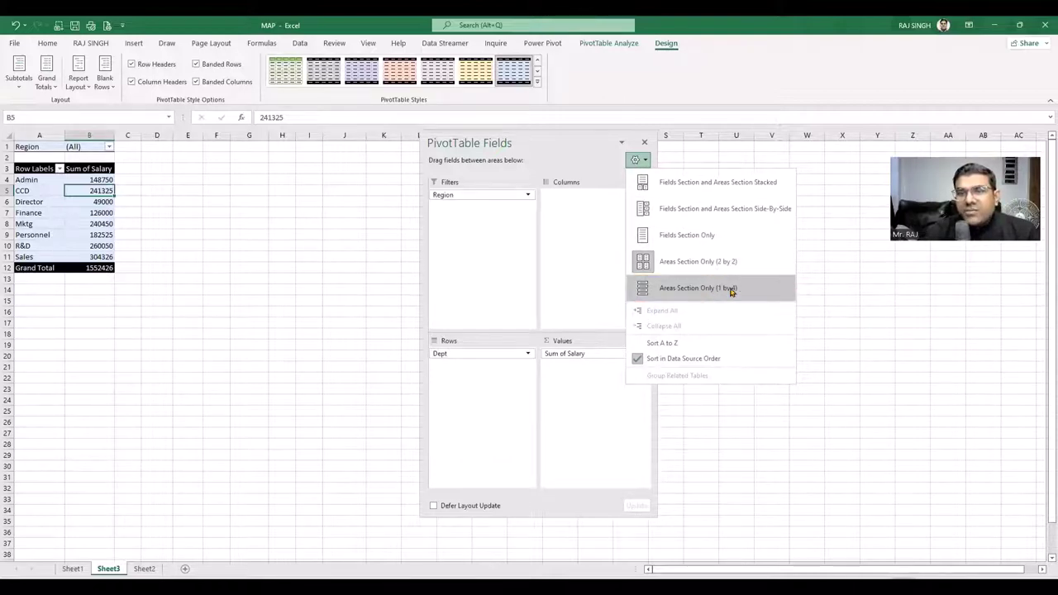
pyautogui.click(692, 290)
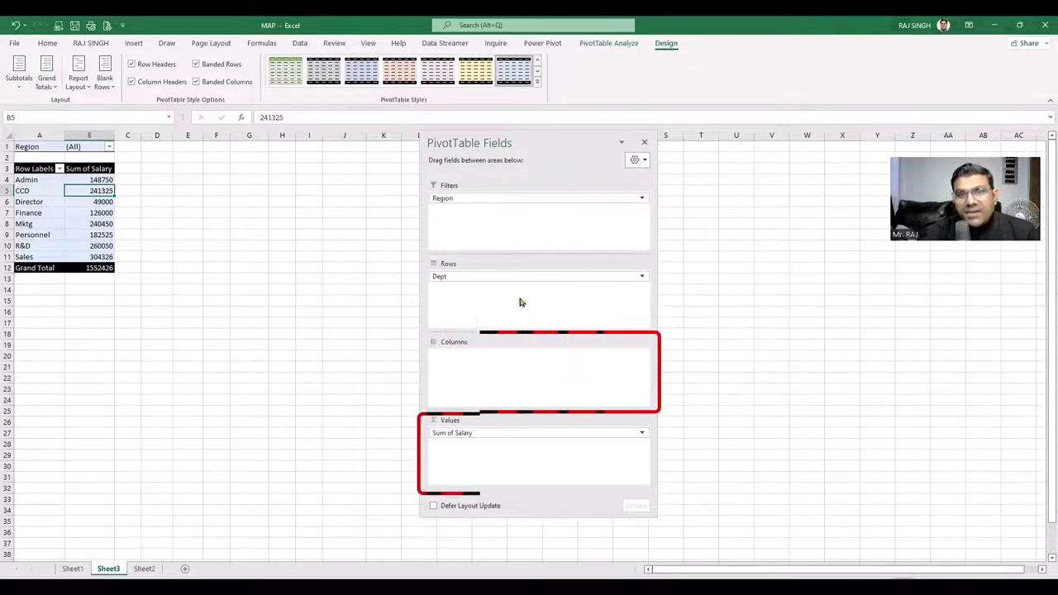
pyautogui.click(638, 160)
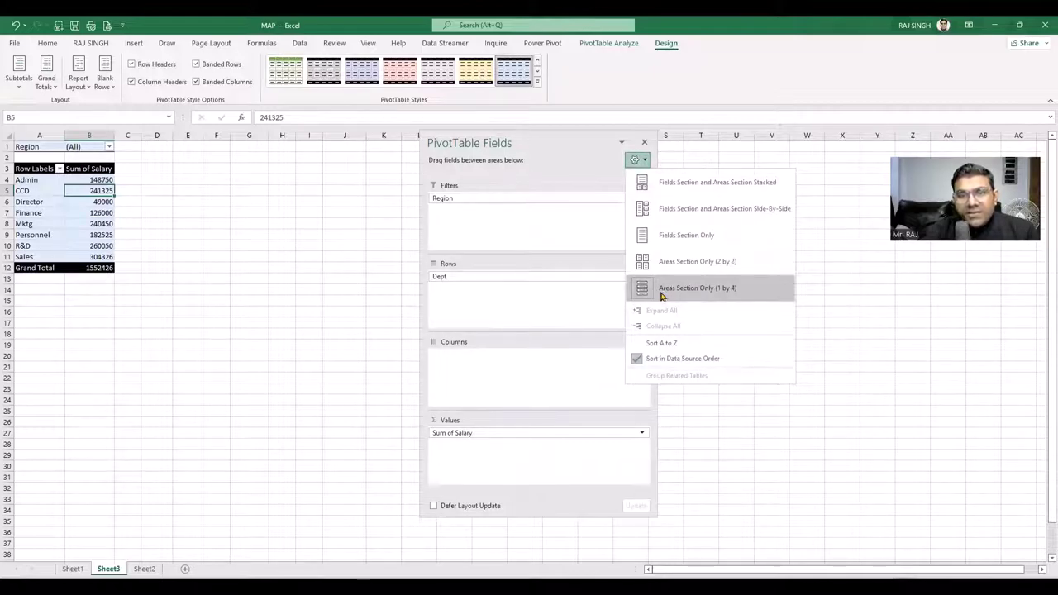
pyautogui.click(664, 261)
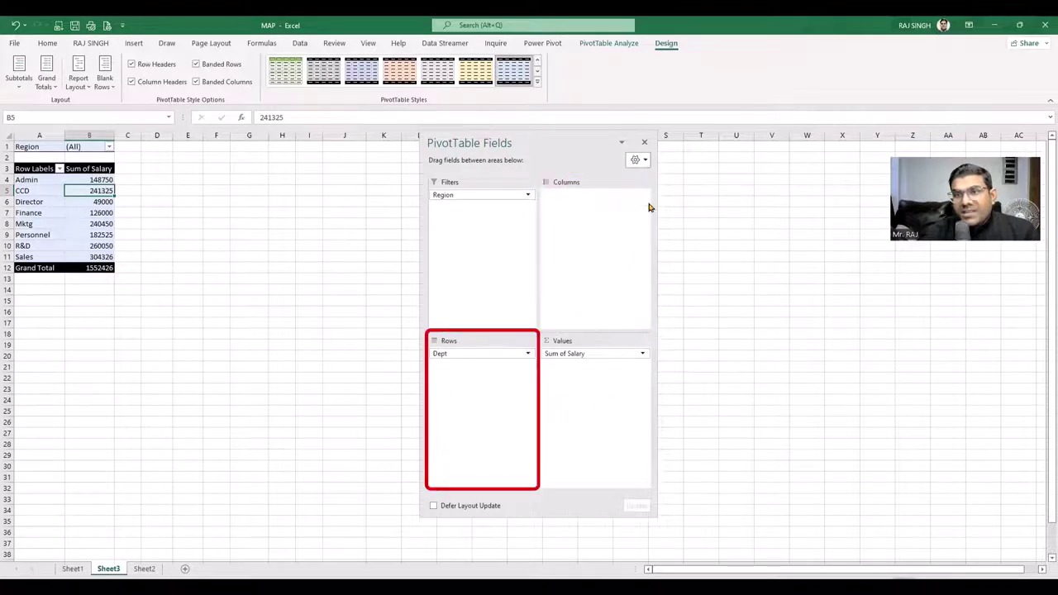
pyautogui.click(644, 161)
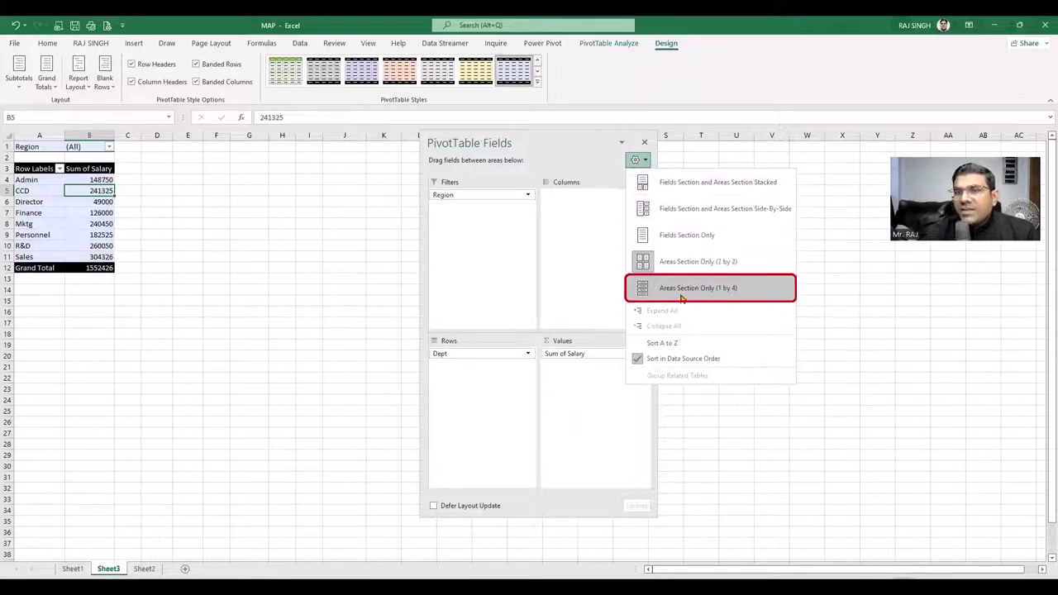
# - Try Side-By-Side, then restore the Fields Section and Areas Section Stacked layout
pyautogui.click(680, 210)
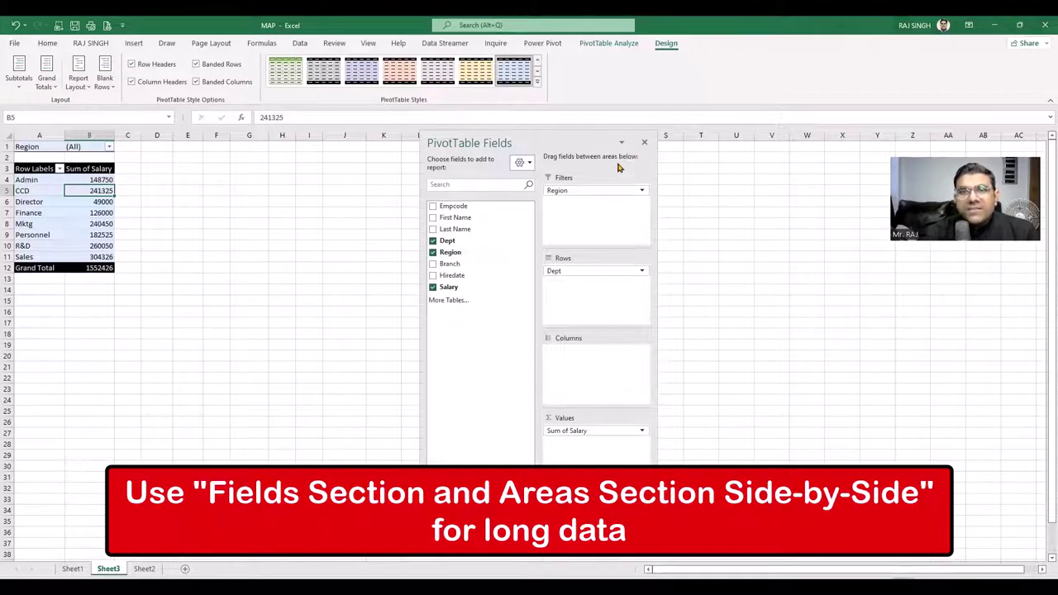
pyautogui.click(530, 163)
pyautogui.click(592, 185)
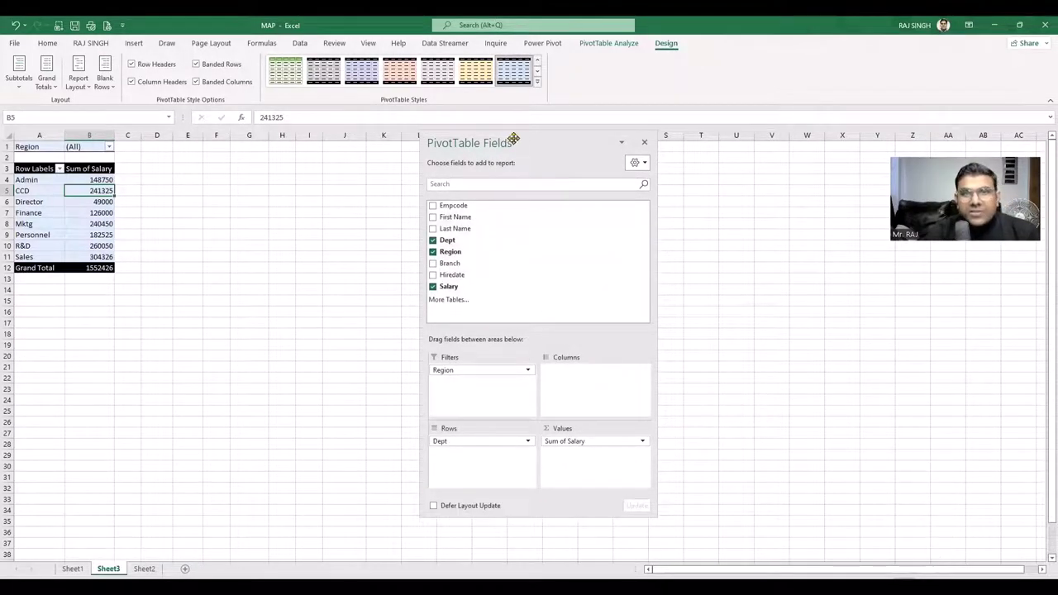
# - Move the field list pane back to its original spot and select the B6 salary value
pyautogui.moveTo(514, 140); pyautogui.dragTo(709, 148)
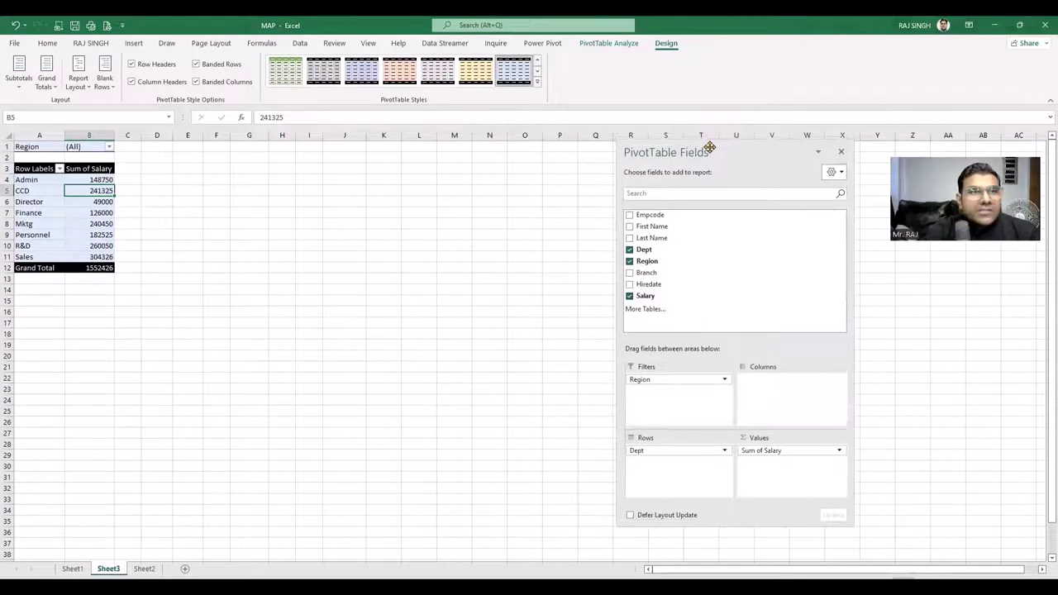
pyautogui.click(73, 204)
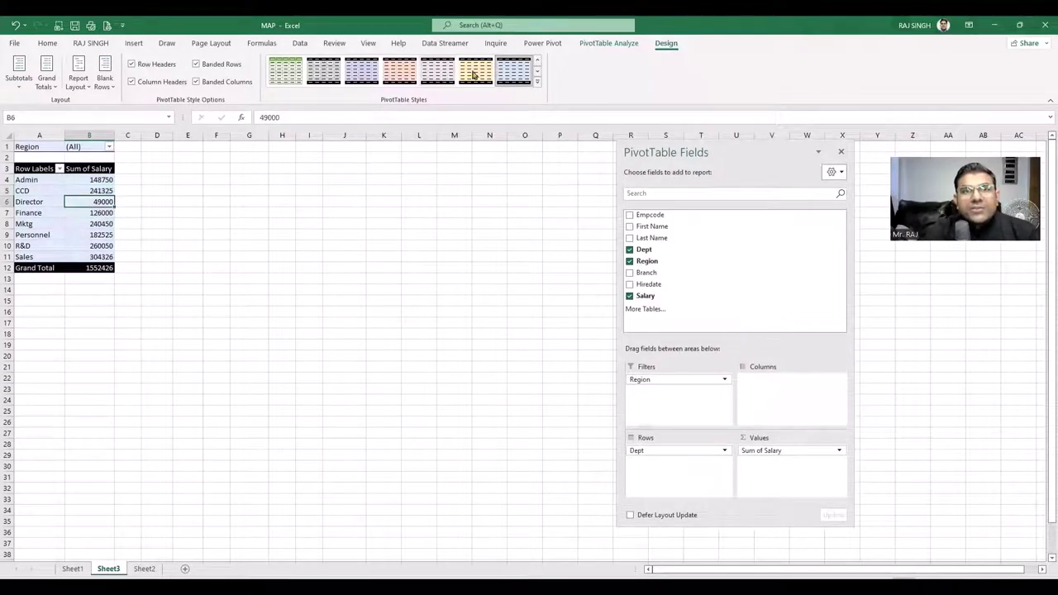
pyautogui.click(592, 45)
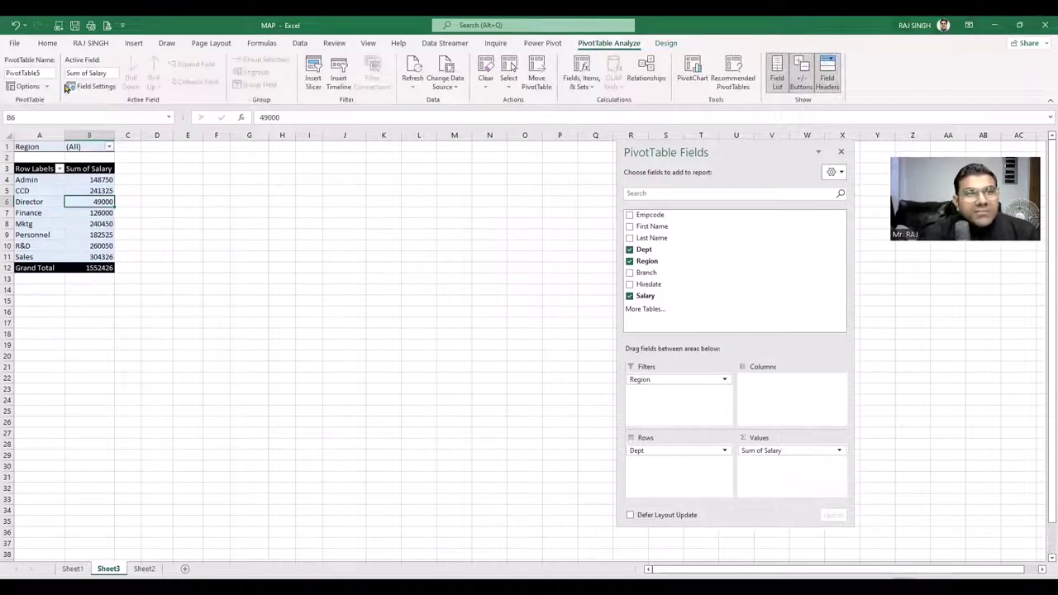